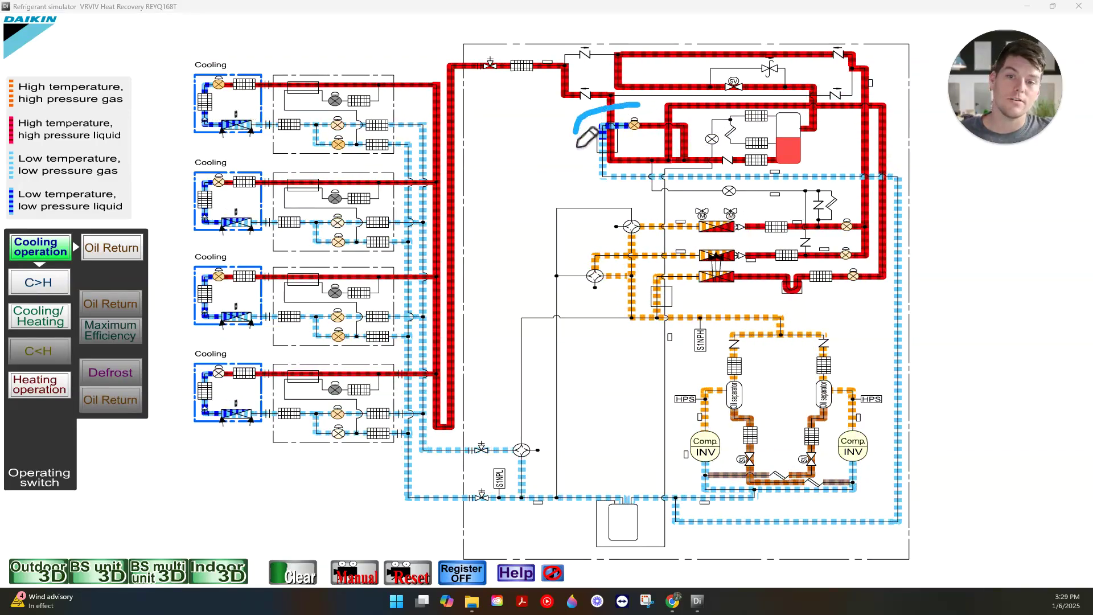
# Loop the blue pen around the sub-cooling heat exchanger and trace along the lower pipework
pyautogui.moveTo(577, 148)
pyautogui.mouseDown()
pyautogui.moveTo(577, 195)
pyautogui.moveTo(675, 200)
pyautogui.moveTo(700, 190)
pyautogui.mouseUp()
pyautogui.moveTo(702, 151); pyautogui.dragTo(645, 105)
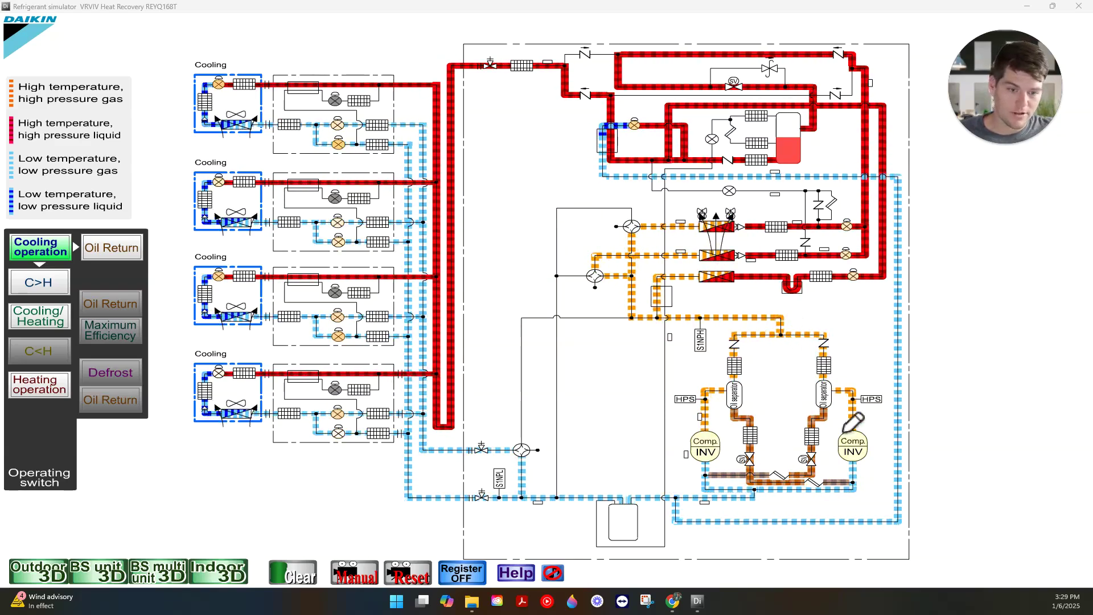
pyautogui.moveTo(802, 457); pyautogui.dragTo(806, 495)
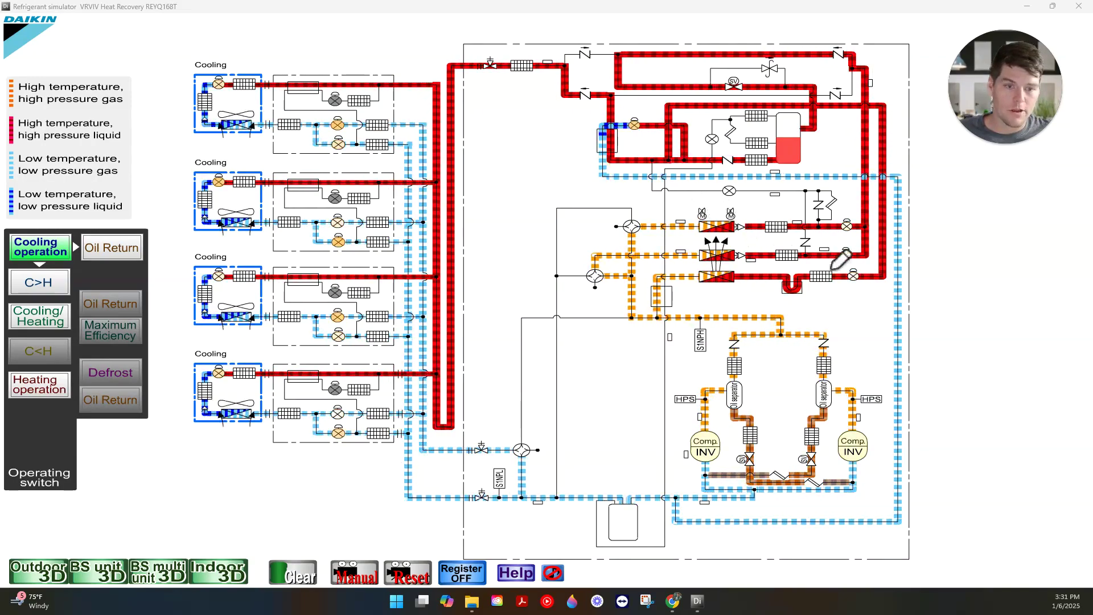
# Highlight the pipe segment in green and draw a green mark toward the sub-cooling heat exchanger
pyautogui.click(688, 164)
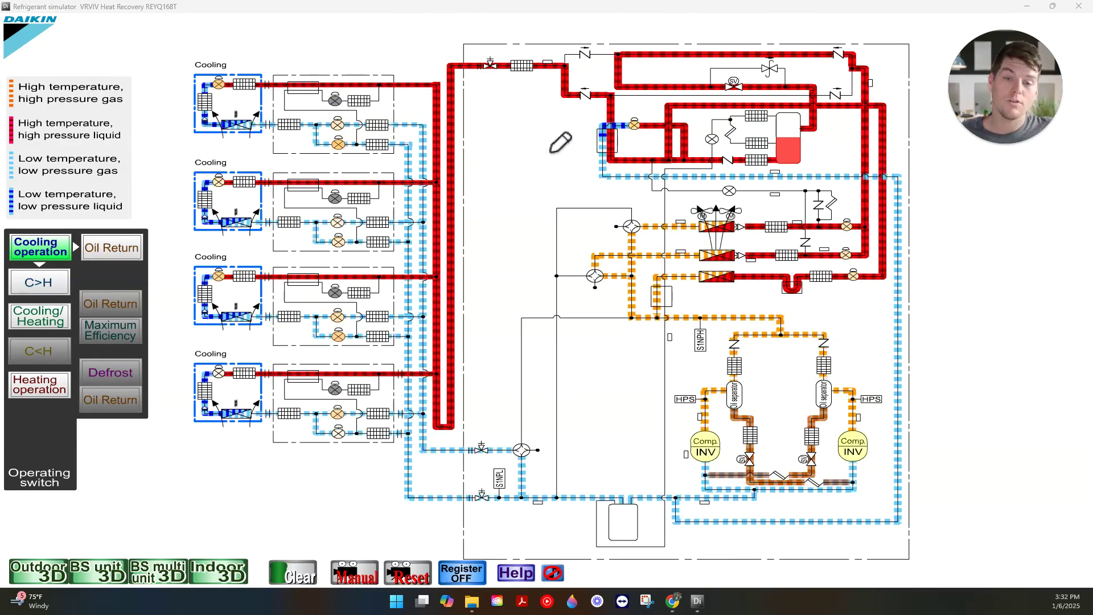
pyautogui.moveTo(510, 148); pyautogui.dragTo(590, 138)
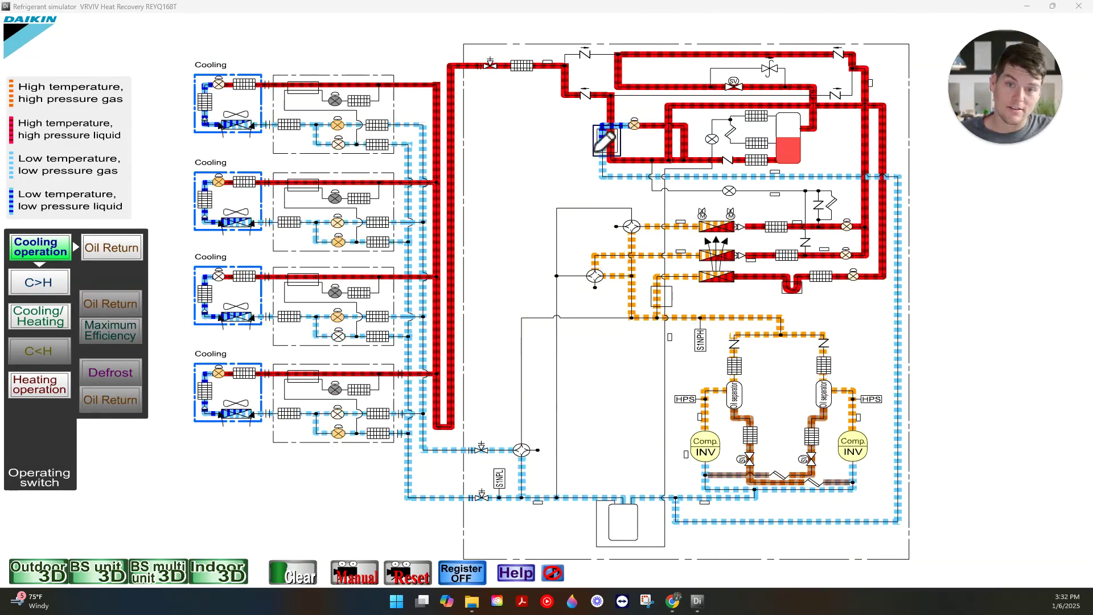
# Mark the sub-cooling split with green arrows and 30/70, clear them, then highlight the low-pressure gas pipe pink
pyautogui.moveTo(542, 142); pyautogui.dragTo(591, 135)
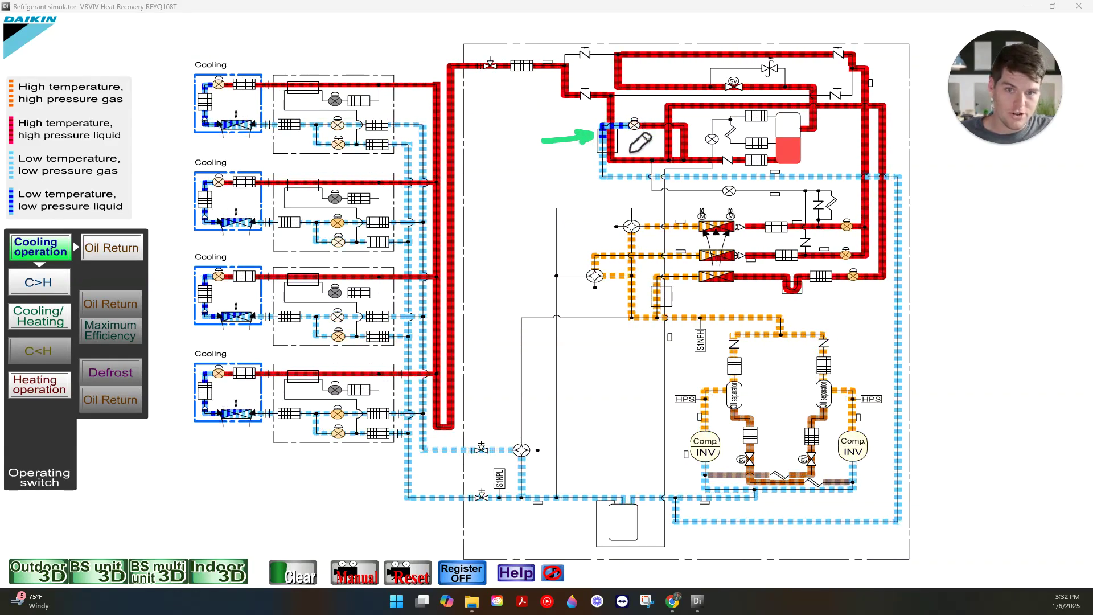
pyautogui.moveTo(559, 193); pyautogui.dragTo(583, 182)
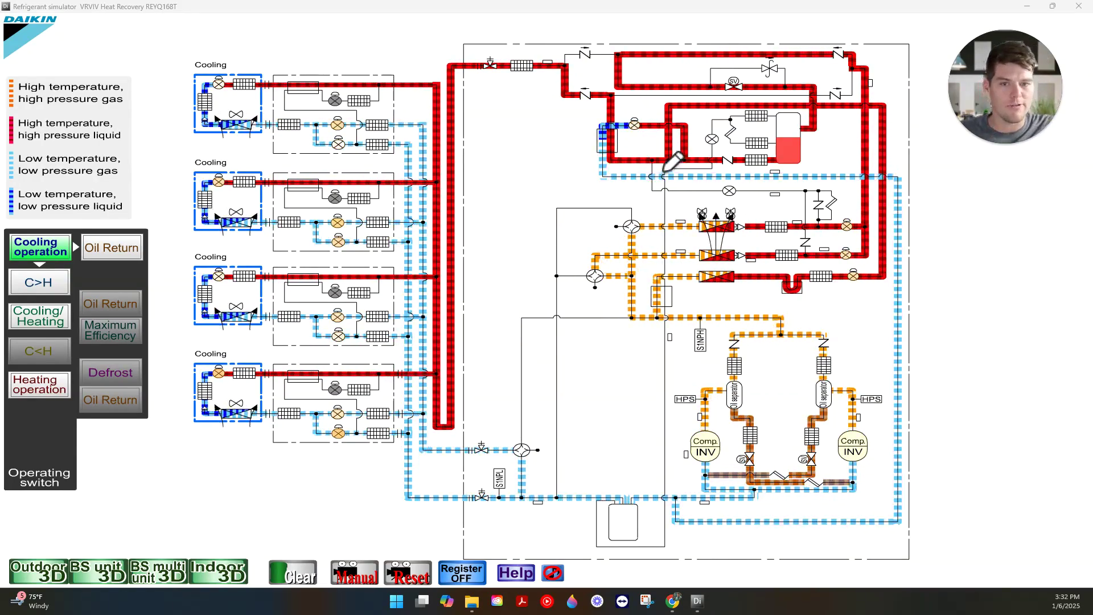
pyautogui.moveTo(650, 147); pyautogui.dragTo(662, 143)
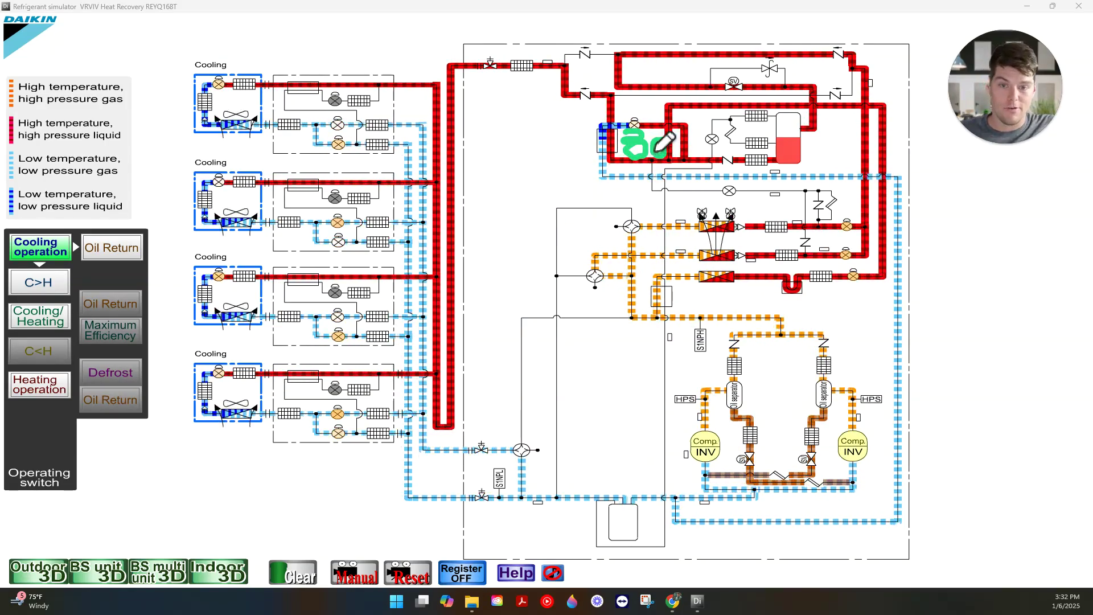
pyautogui.moveTo(573, 76)
pyautogui.mouseDown()
pyautogui.moveTo(588, 86)
pyautogui.moveTo(620, 78)
pyautogui.moveTo(617, 85)
pyautogui.mouseUp()
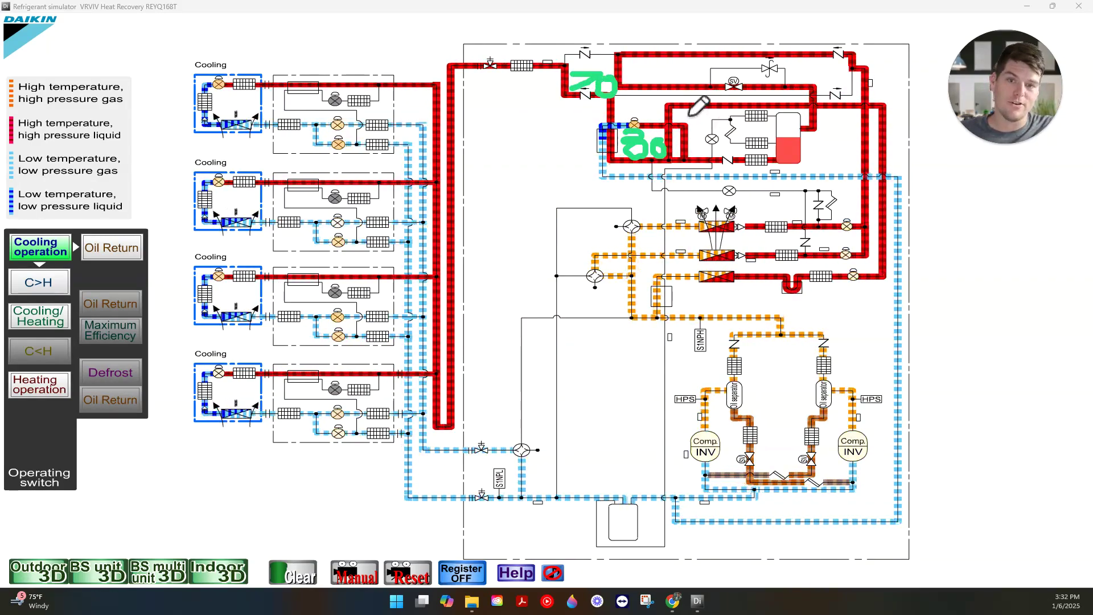
pyautogui.press('e')
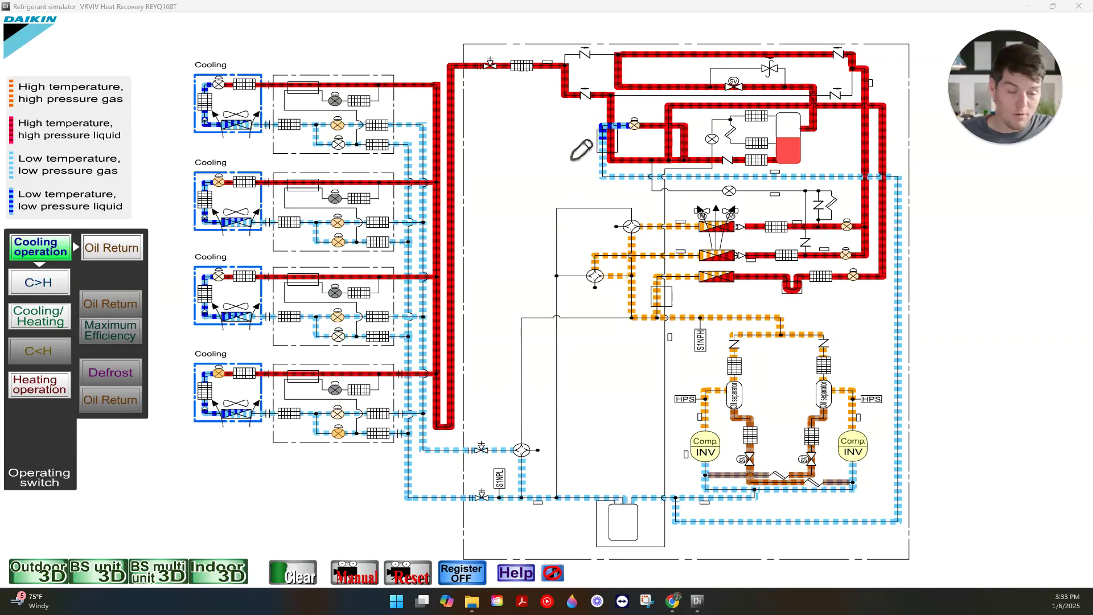
pyautogui.click(608, 171)
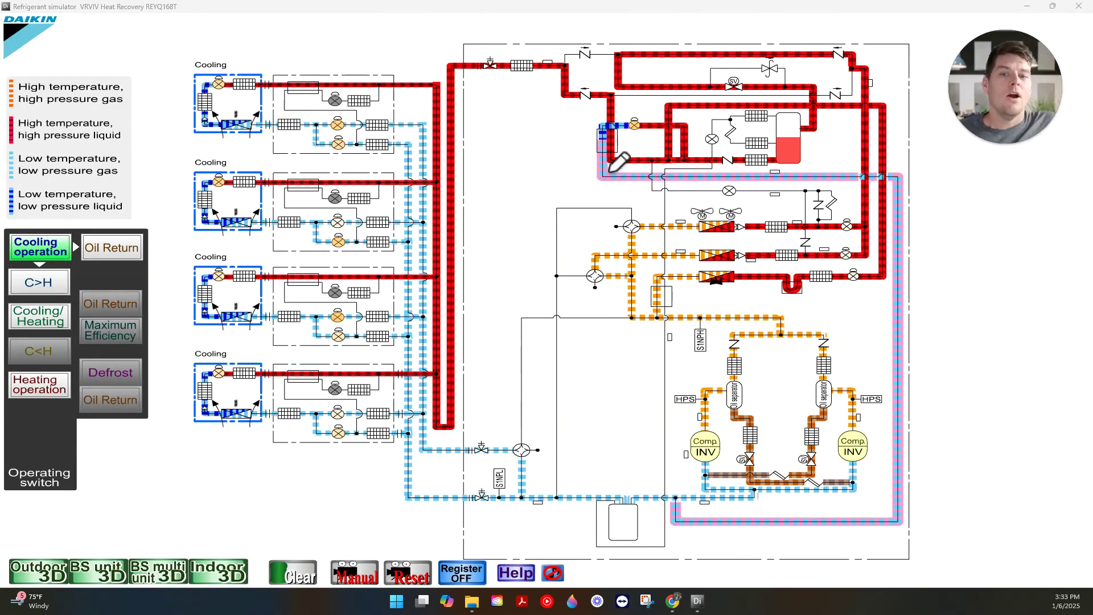
# Mark the outdoor unit piping in green and highlight the fourth indoor unit's branch piping
pyautogui.moveTo(593, 191)
pyautogui.mouseDown()
pyautogui.moveTo(863, 192)
pyautogui.moveTo(897, 248)
pyautogui.moveTo(898, 488)
pyautogui.moveTo(846, 520)
pyautogui.moveTo(690, 524)
pyautogui.moveTo(681, 505)
pyautogui.mouseUp()
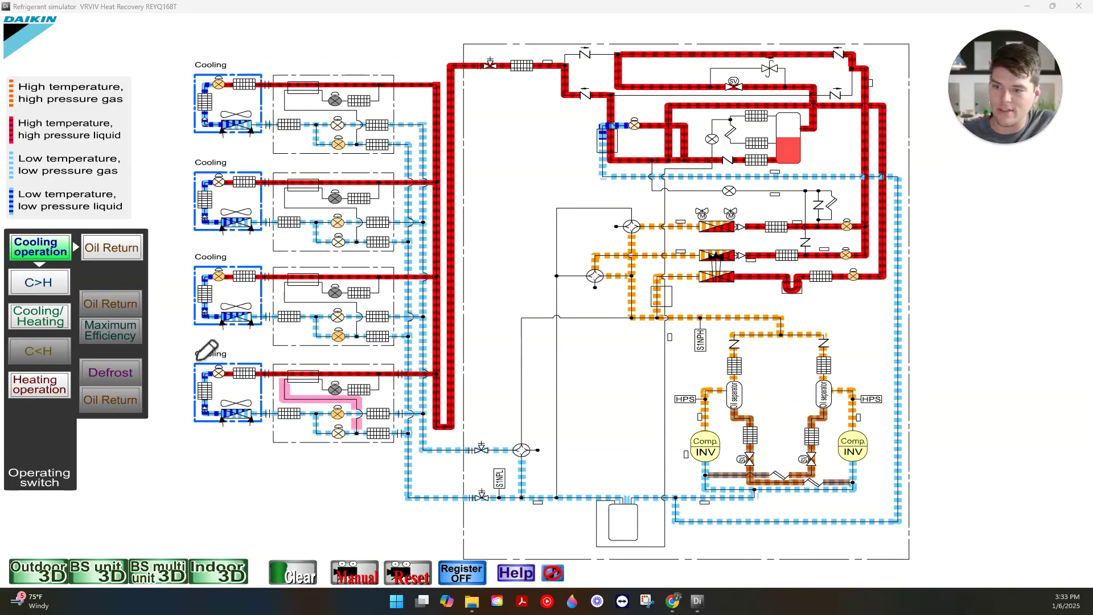
pyautogui.moveTo(232, 350)
pyautogui.mouseDown()
pyautogui.moveTo(232, 306)
pyautogui.moveTo(194, 342)
pyautogui.mouseUp()
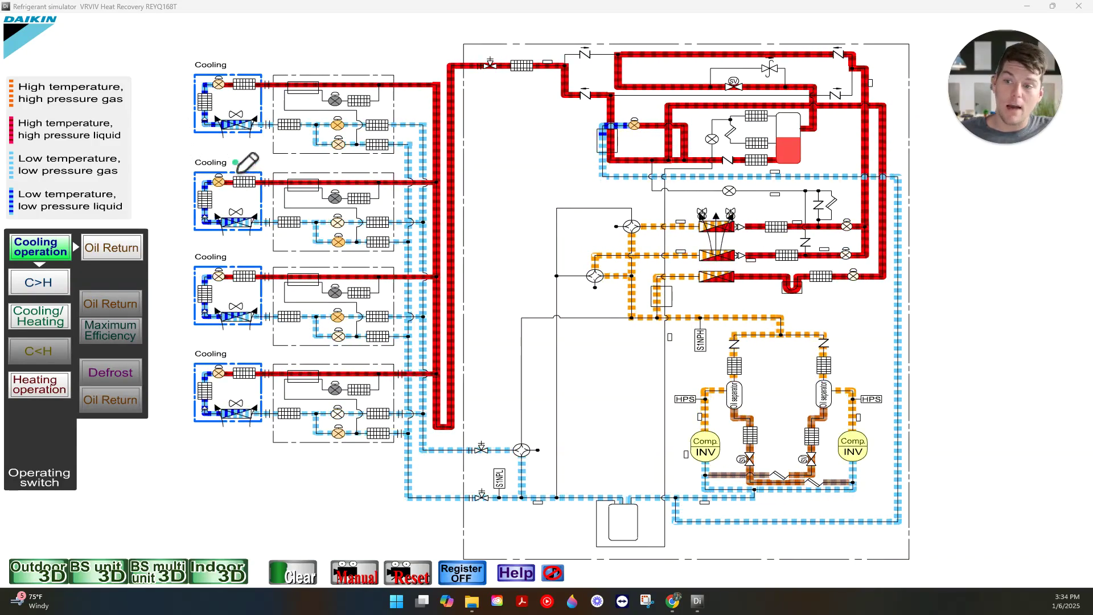
# Circle the second indoor unit with the pen
pyautogui.moveTo(244, 160); pyautogui.dragTo(265, 164)
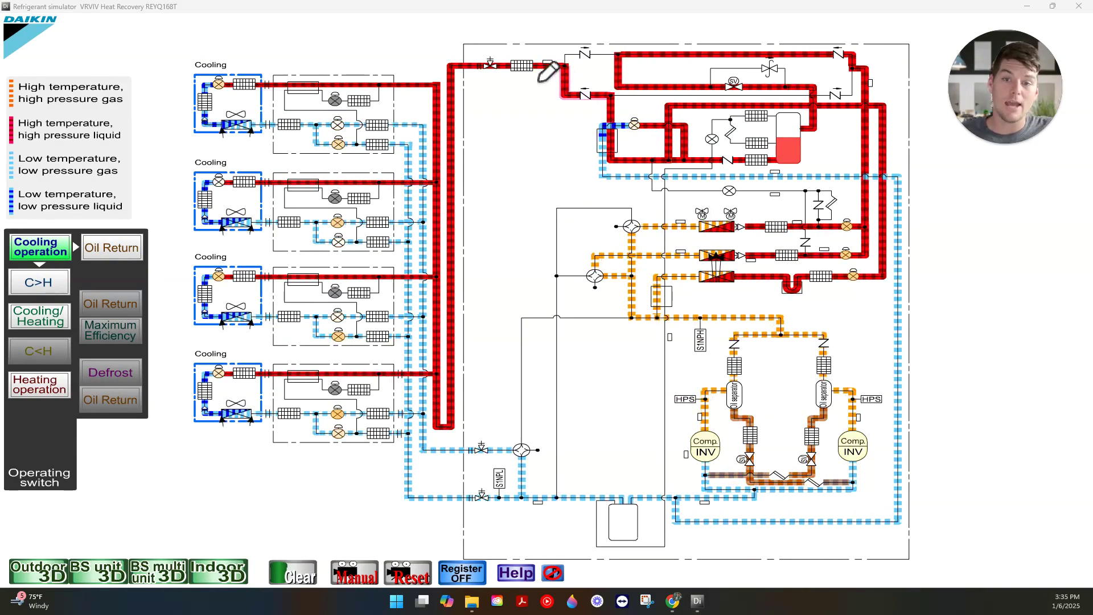
# Circle the top liquid-line fitting, the upper outdoor coil and its outlet fitting in green
pyautogui.moveTo(547, 45); pyautogui.dragTo(565, 49)
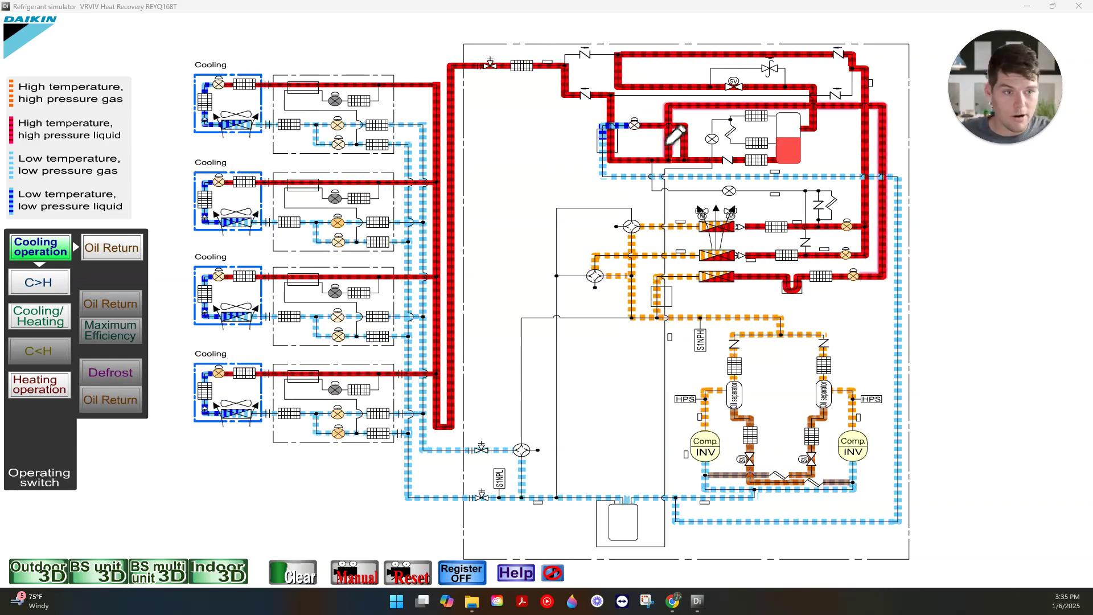
pyautogui.moveTo(554, 48); pyautogui.dragTo(546, 50)
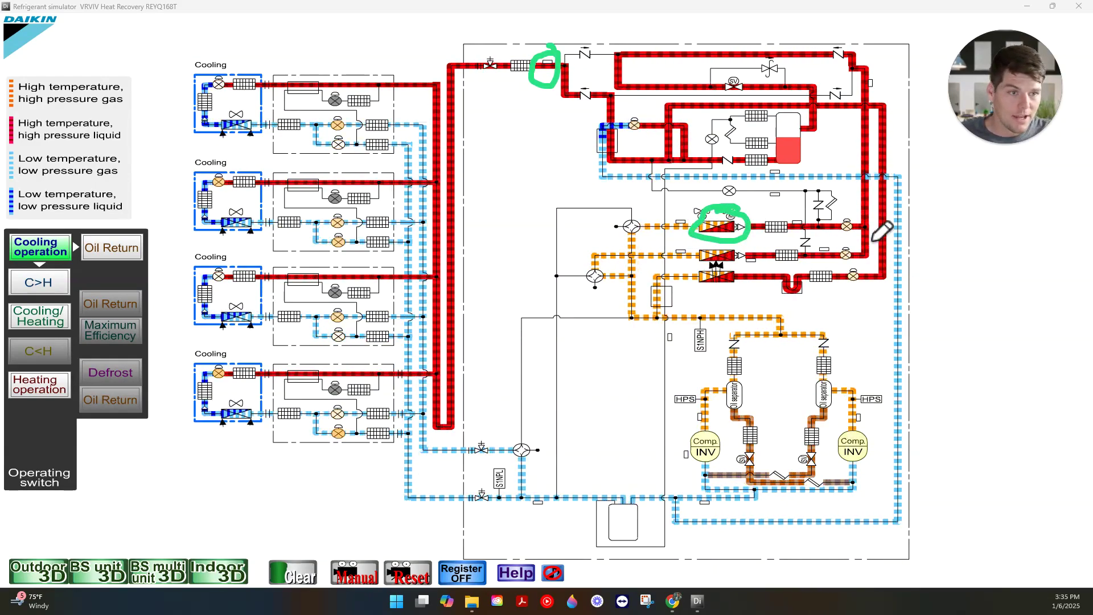
pyautogui.moveTo(829, 214)
pyautogui.mouseDown()
pyautogui.moveTo(803, 236)
pyautogui.moveTo(805, 219)
pyautogui.mouseUp()
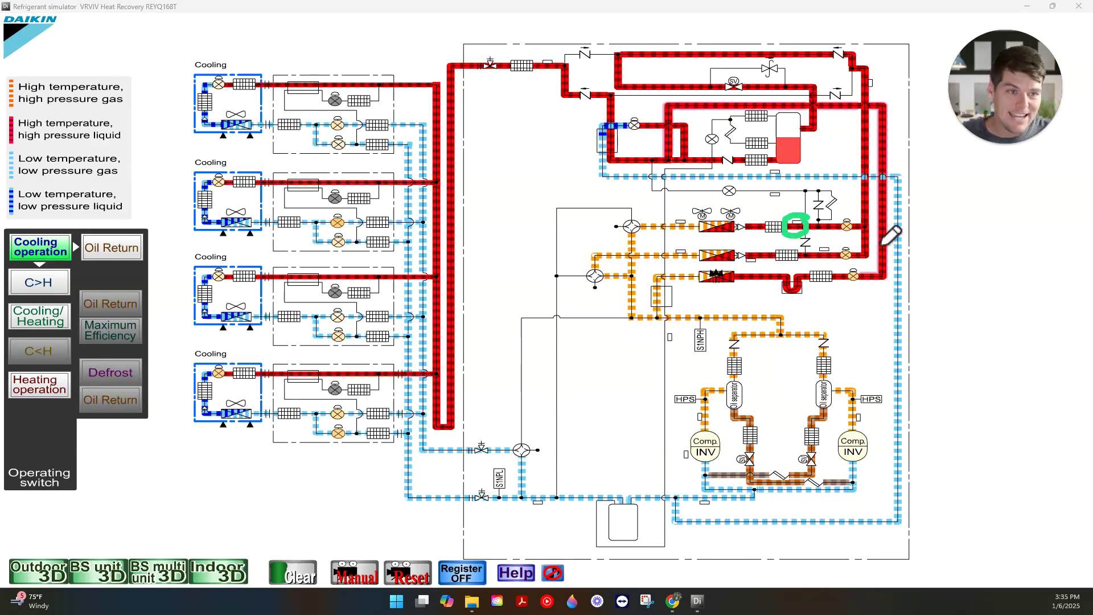
pyautogui.moveTo(560, 52); pyautogui.dragTo(571, 61)
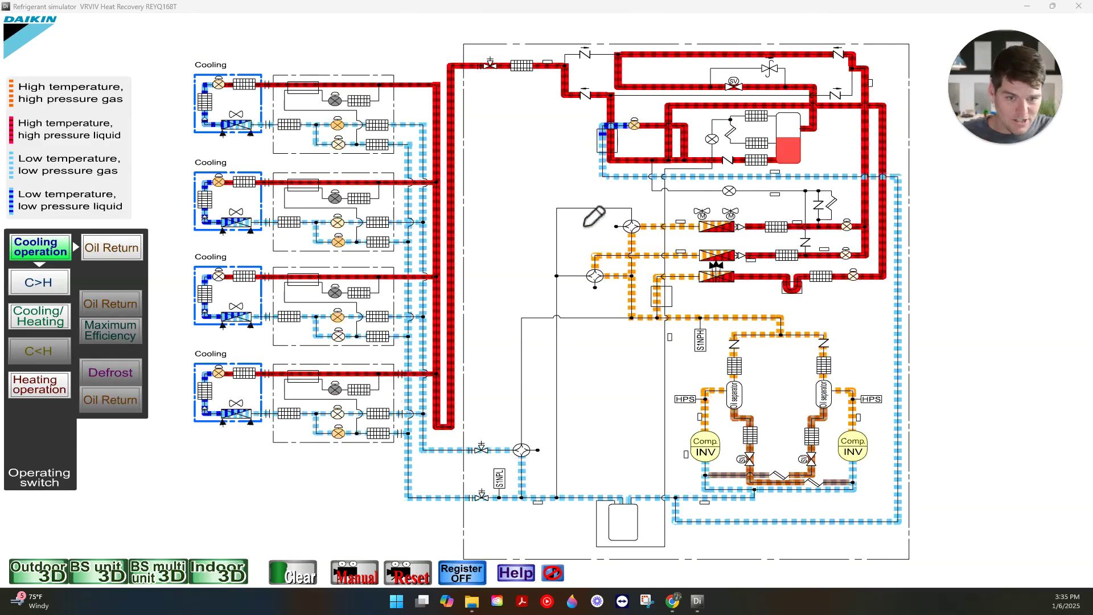
pyautogui.moveTo(686, 220)
pyautogui.mouseDown()
pyautogui.moveTo(674, 231)
pyautogui.moveTo(683, 214)
pyautogui.mouseUp()
# Ring the S1NPH sensor label, clear the circles, then re-circle S1NPH and highlight its pipe
pyautogui.moveTo(799, 214); pyautogui.dragTo(782, 216)
pyautogui.moveTo(713, 324); pyautogui.dragTo(722, 328)
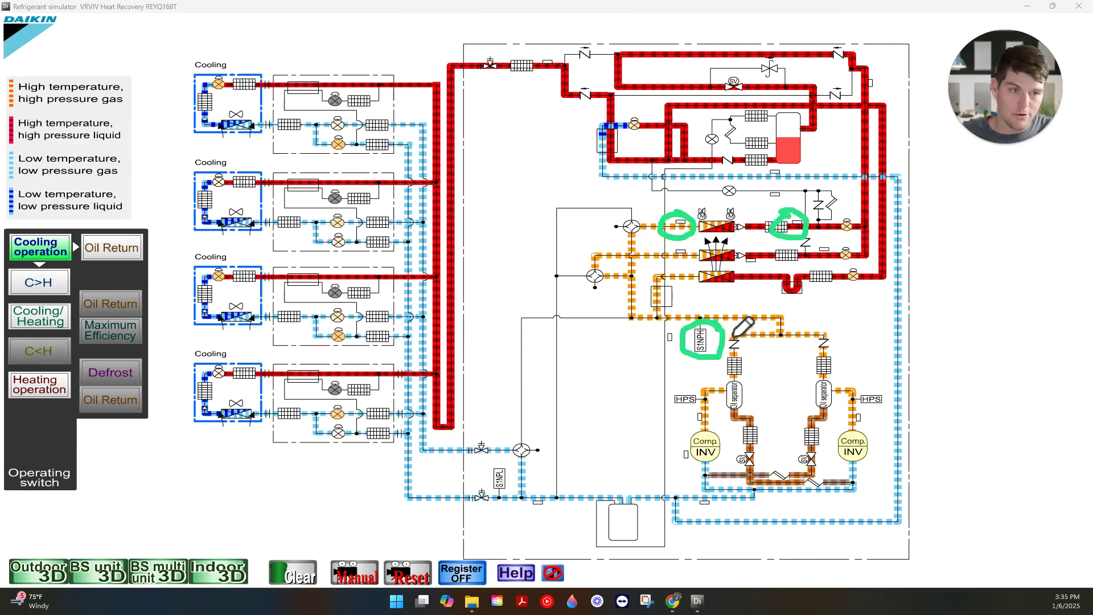
pyautogui.press('e')
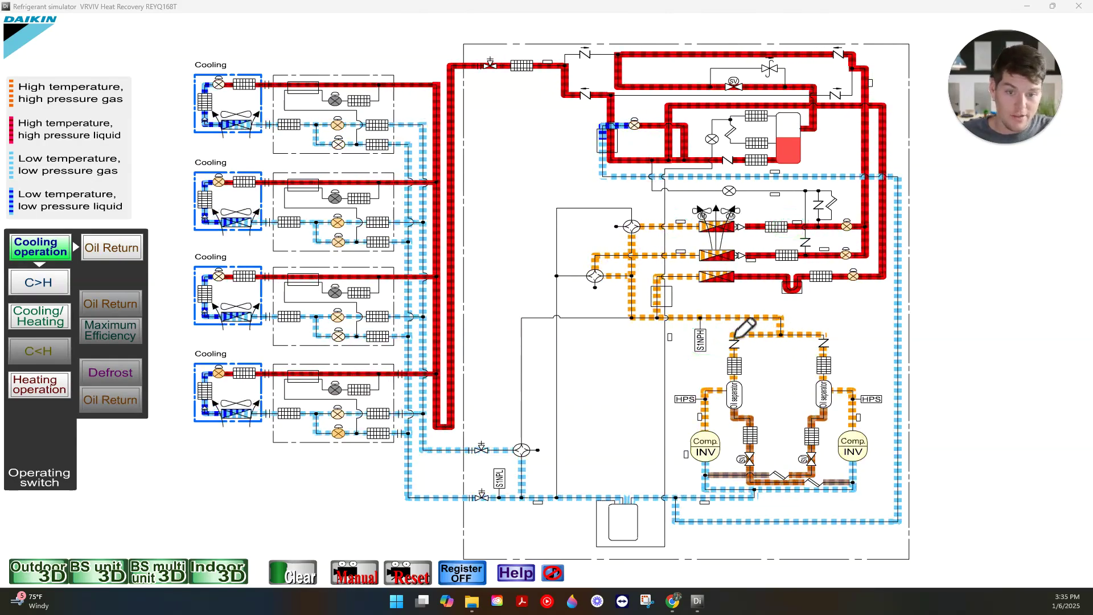
pyautogui.moveTo(717, 333)
pyautogui.mouseDown()
pyautogui.moveTo(690, 350)
pyautogui.moveTo(712, 326)
pyautogui.mouseUp()
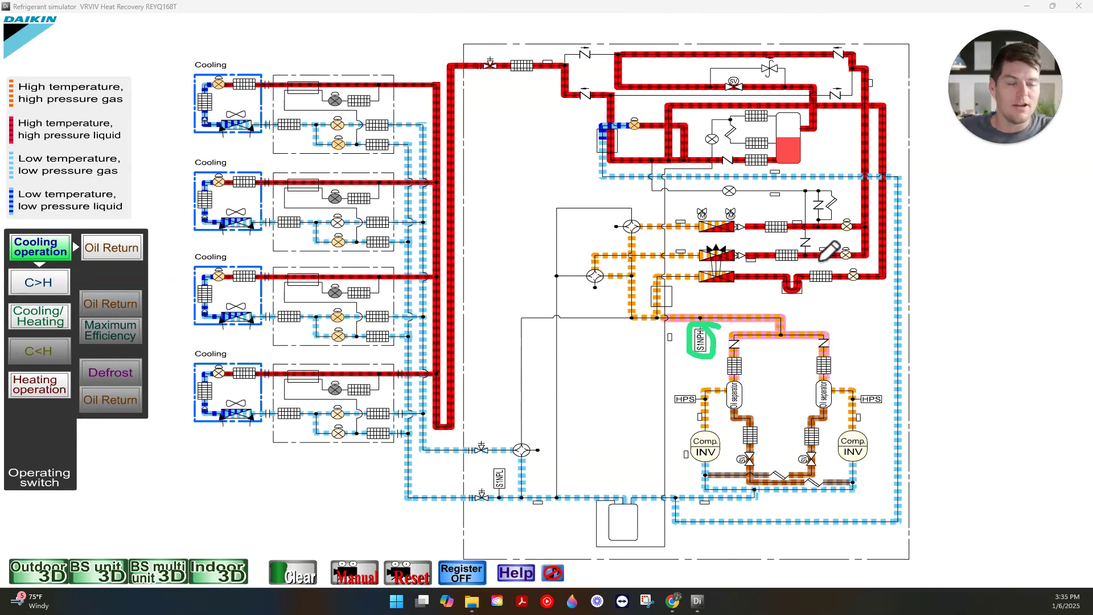
# Erase the S1NPH circle, circle and erase the filter fitting, then mark the top-pipe fitting
pyautogui.press('e')
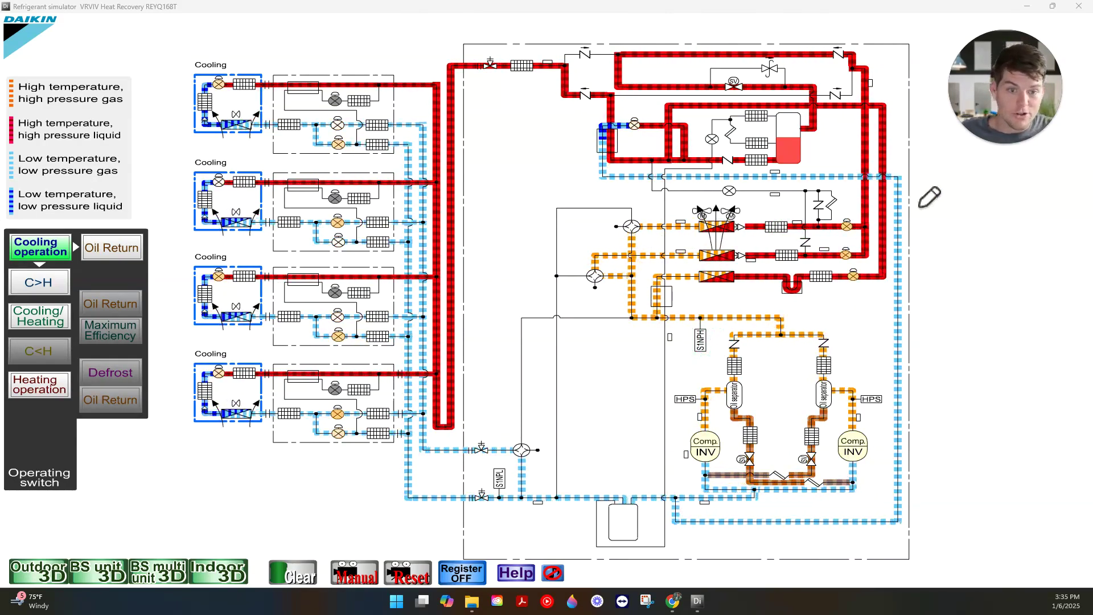
pyautogui.moveTo(802, 225)
pyautogui.mouseDown()
pyautogui.moveTo(787, 227)
pyautogui.moveTo(809, 225)
pyautogui.mouseUp()
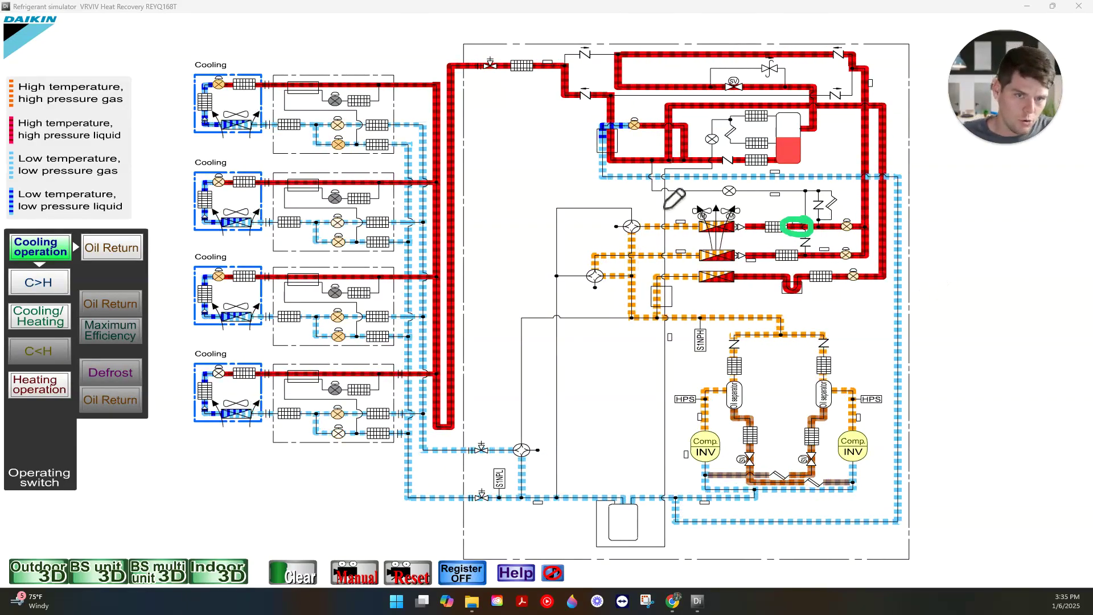
pyautogui.press('e')
pyautogui.moveTo(549, 61); pyautogui.dragTo(549, 54)
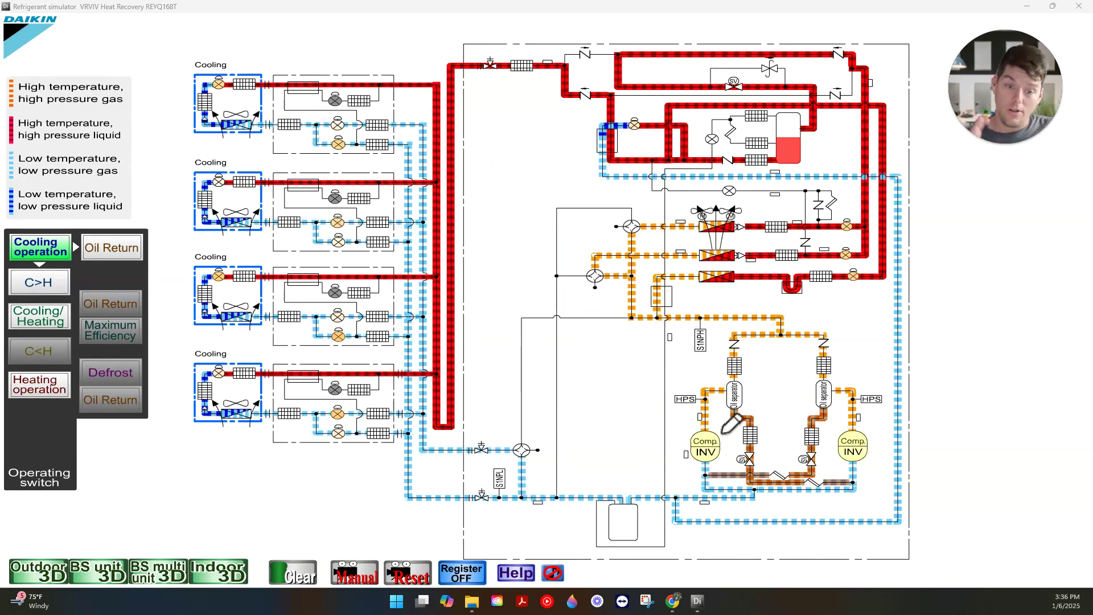
pyautogui.moveTo(607, 412); pyautogui.dragTo(662, 495)
pyautogui.moveTo(612, 468); pyautogui.dragTo(672, 456)
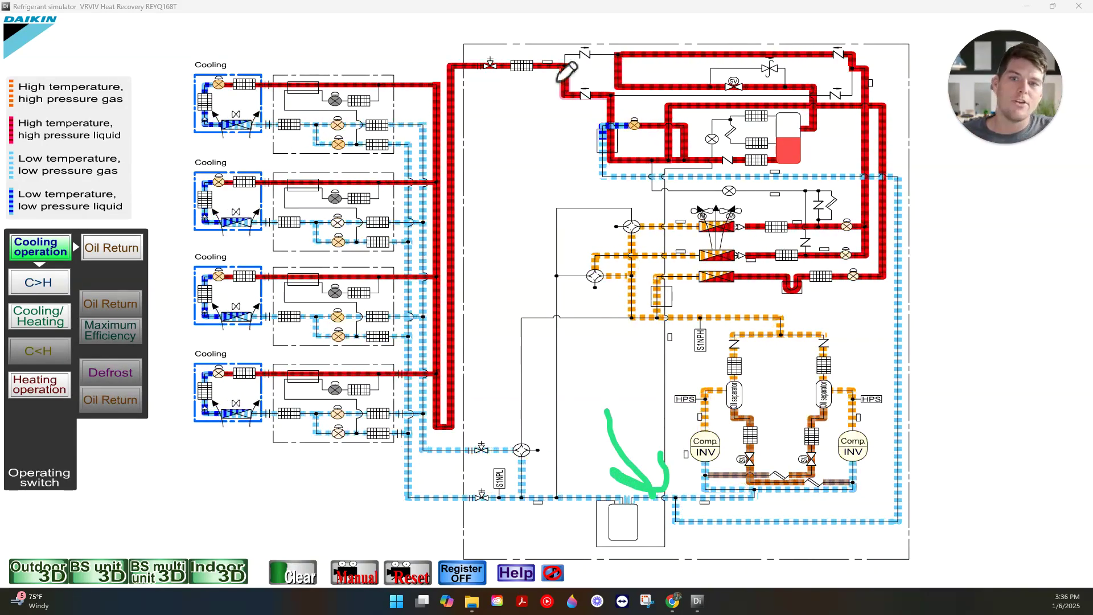
pyautogui.moveTo(571, 48); pyautogui.dragTo(565, 44)
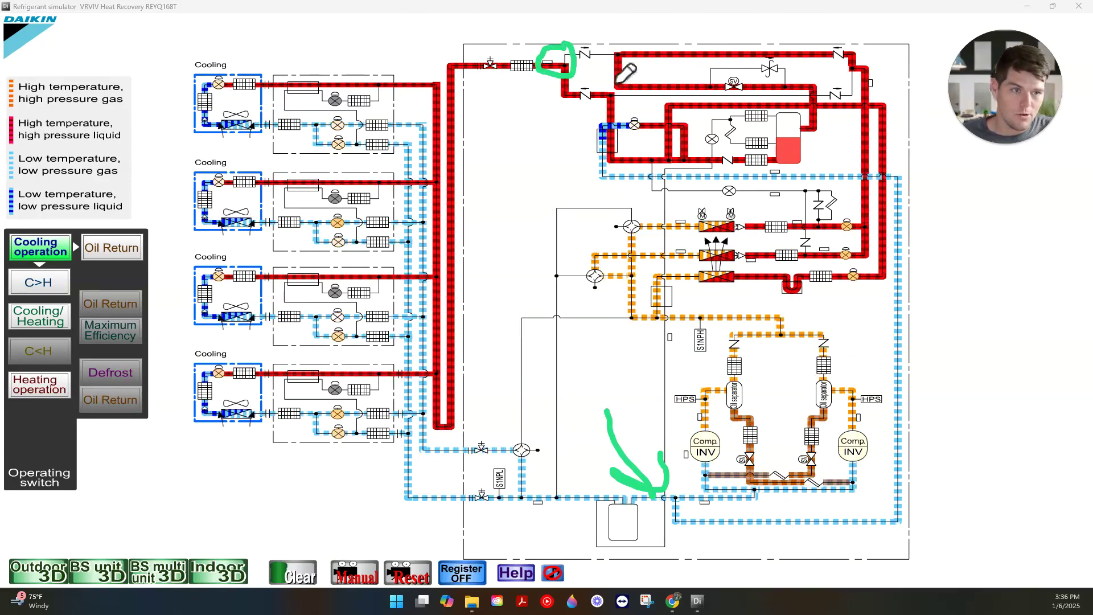
pyautogui.moveTo(573, 376); pyautogui.dragTo(639, 458)
pyautogui.moveTo(588, 414); pyautogui.dragTo(631, 408)
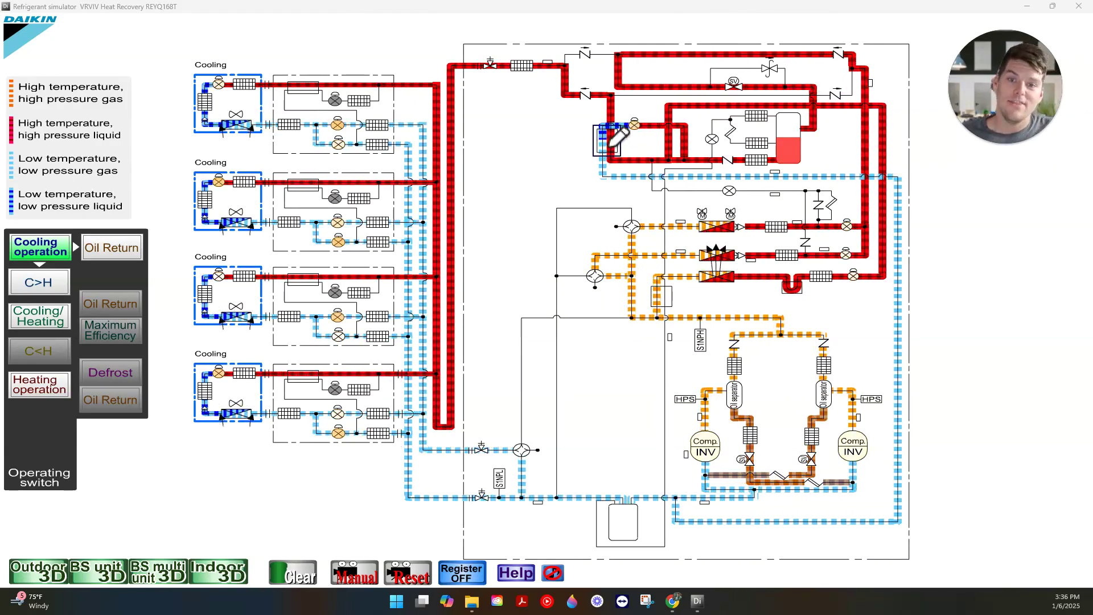
pyautogui.moveTo(562, 142); pyautogui.dragTo(608, 110)
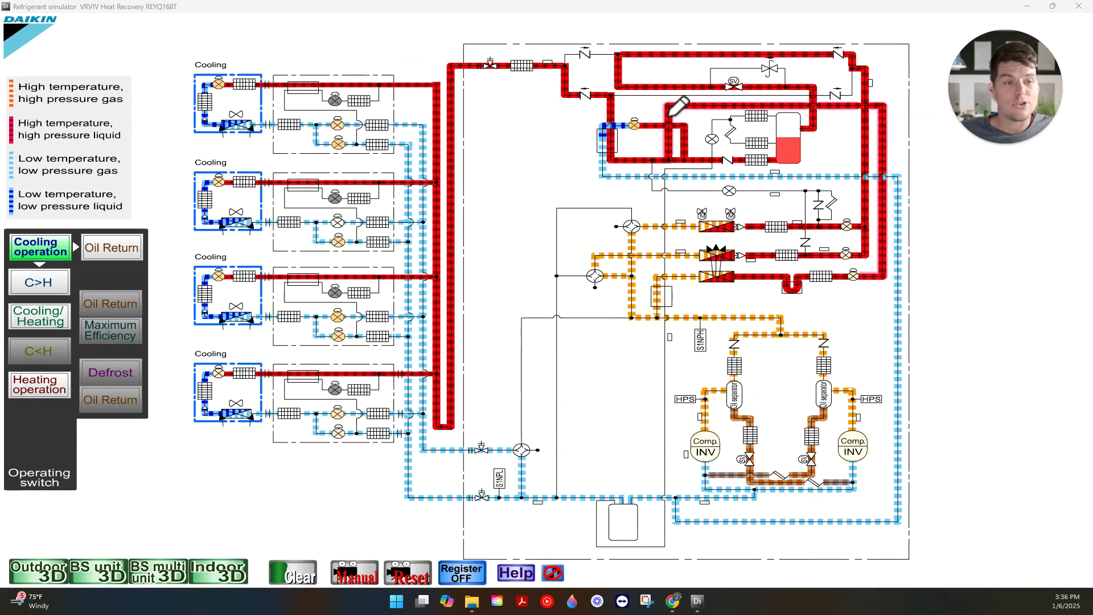
pyautogui.moveTo(807, 213)
pyautogui.mouseDown()
pyautogui.moveTo(785, 219)
pyautogui.moveTo(808, 213)
pyautogui.mouseUp()
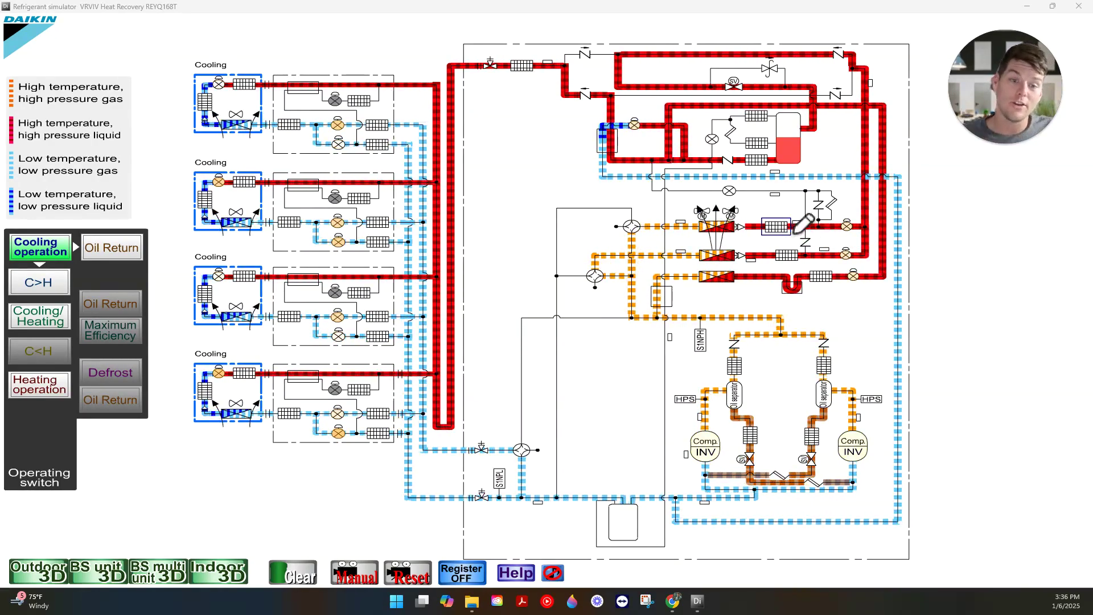
pyautogui.moveTo(803, 220); pyautogui.dragTo(808, 232)
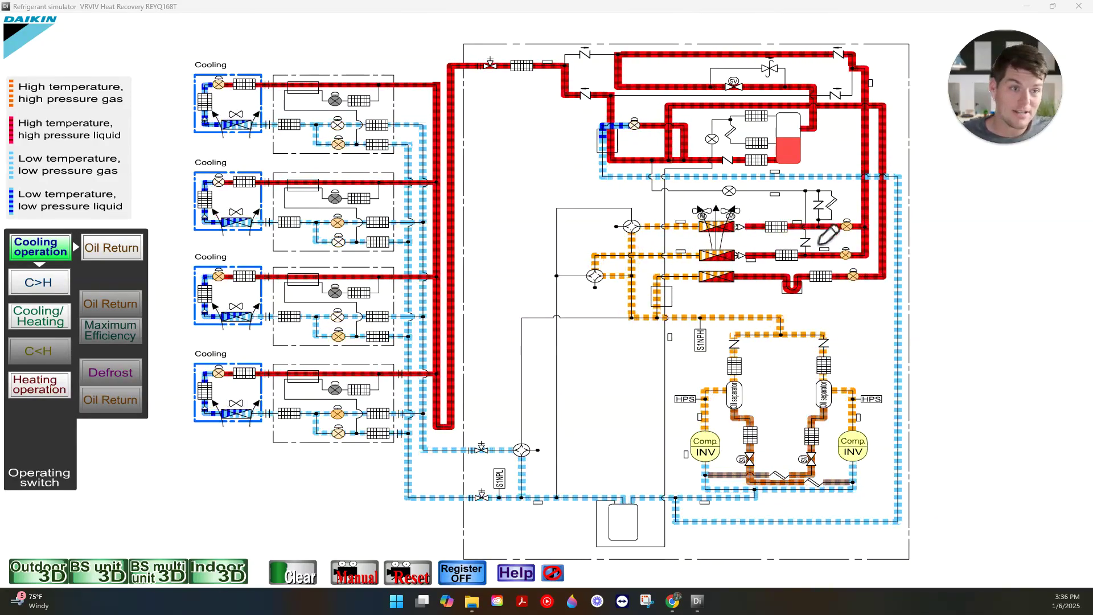
pyautogui.moveTo(833, 213); pyautogui.dragTo(803, 228)
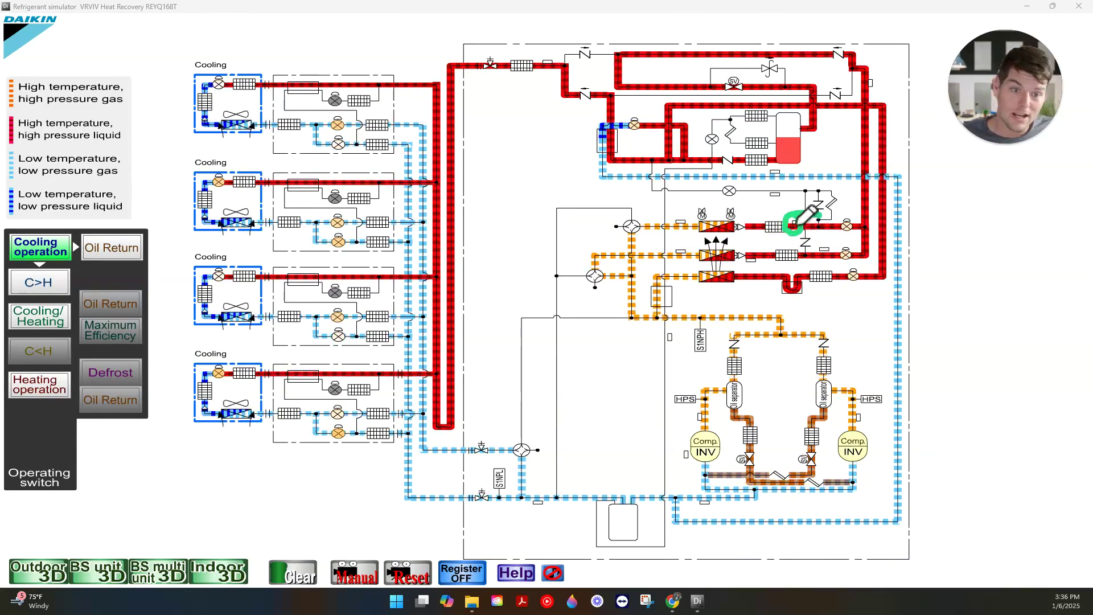
pyautogui.moveTo(854, 484); pyautogui.dragTo(703, 472)
pyautogui.moveTo(580, 417); pyautogui.dragTo(647, 432)
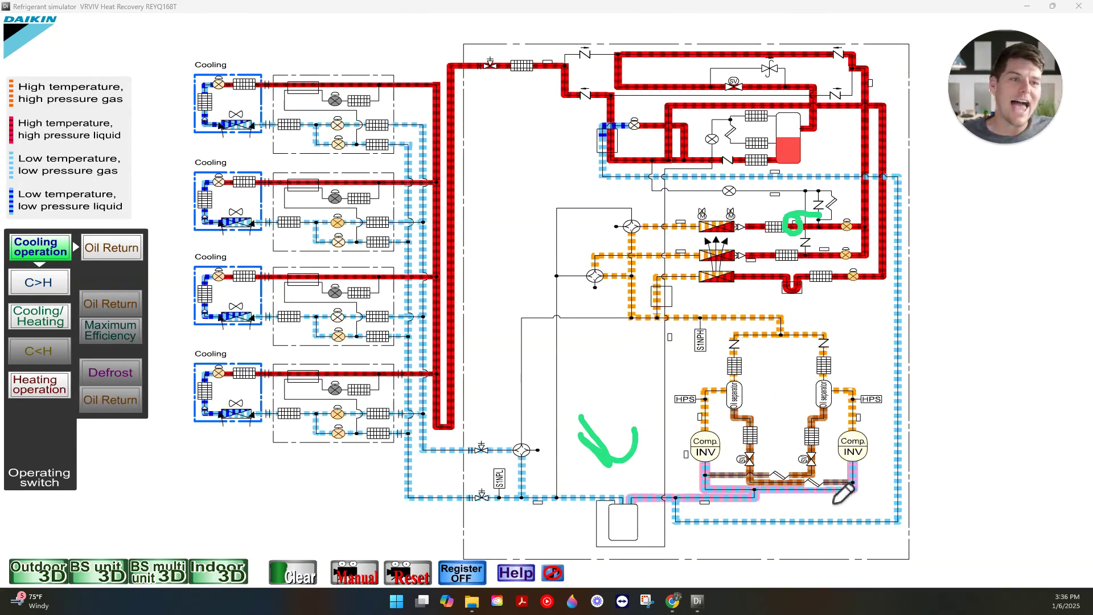
pyautogui.moveTo(551, 52); pyautogui.dragTo(566, 60)
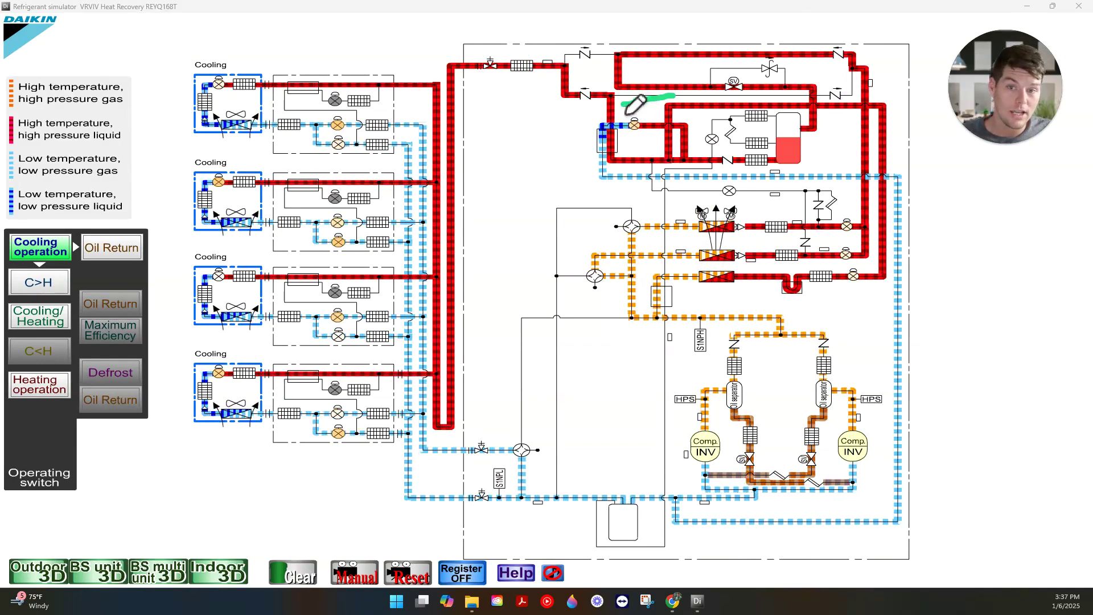
pyautogui.moveTo(564, 56); pyautogui.dragTo(549, 59)
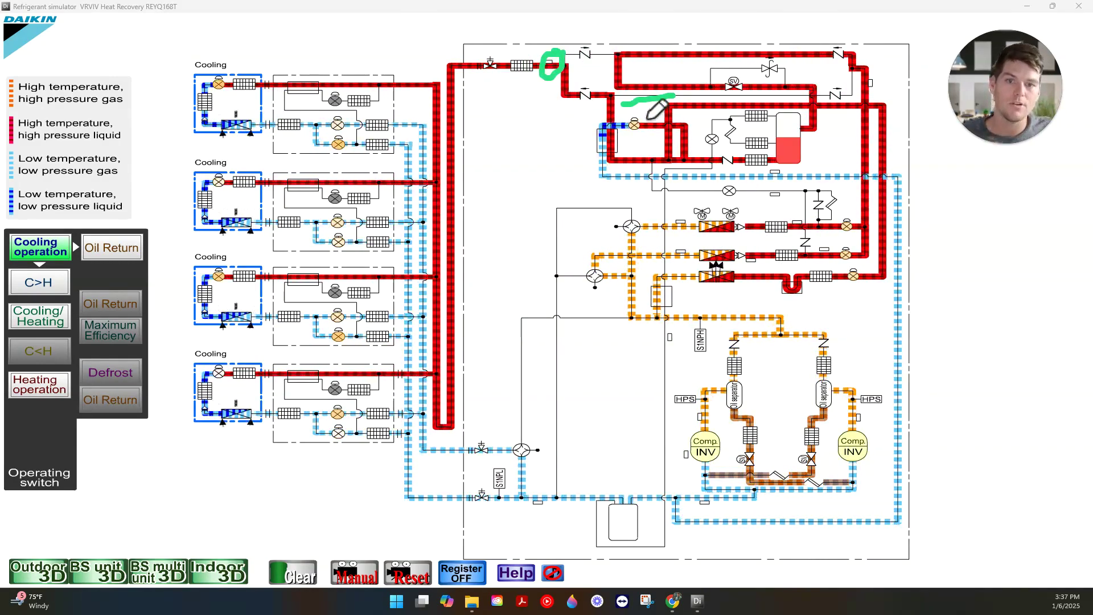
pyautogui.moveTo(656, 108)
pyautogui.mouseDown()
pyautogui.moveTo(550, 159)
pyautogui.moveTo(720, 190)
pyautogui.mouseUp()
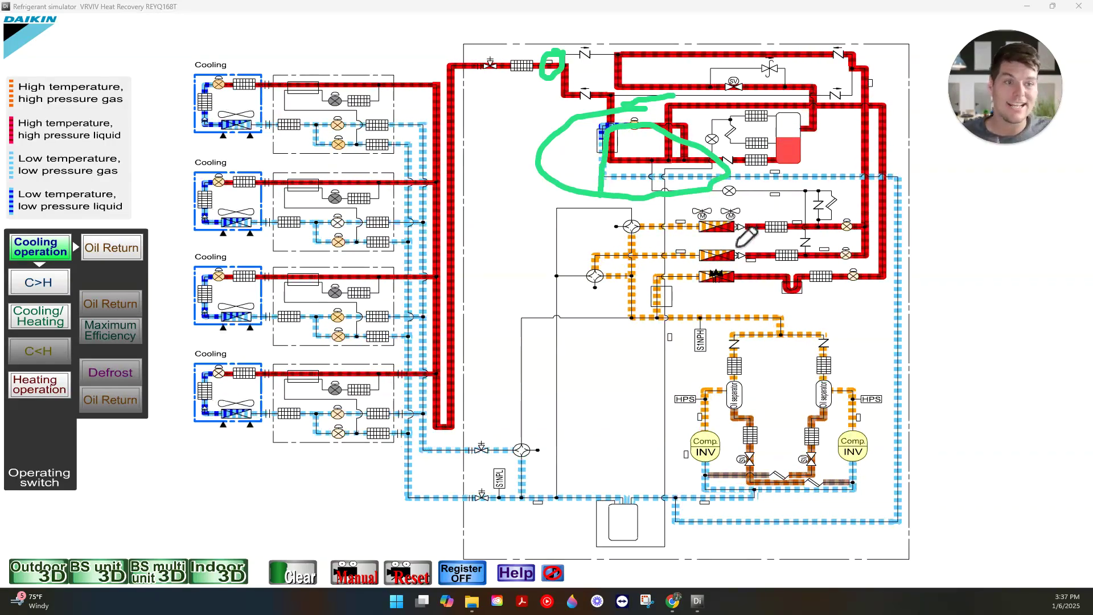
pyautogui.press('e')
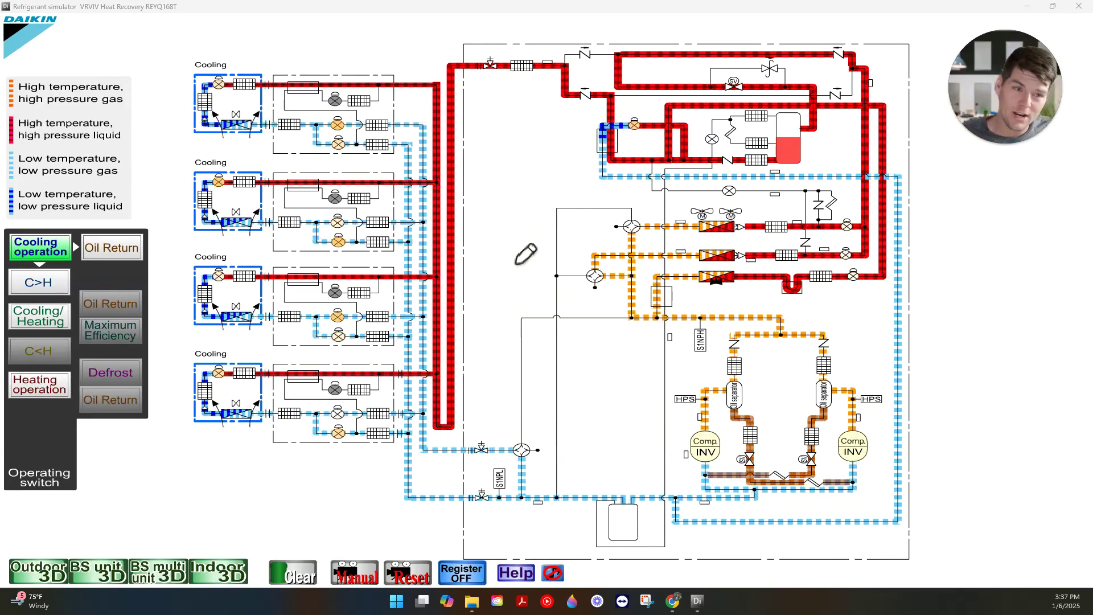
# Erase the pink branch-unit mark, choose Heating operation under Cooling/Heating, and start the simulation
pyautogui.moveTo(284, 90); pyautogui.dragTo(339, 104)
pyautogui.press('e')
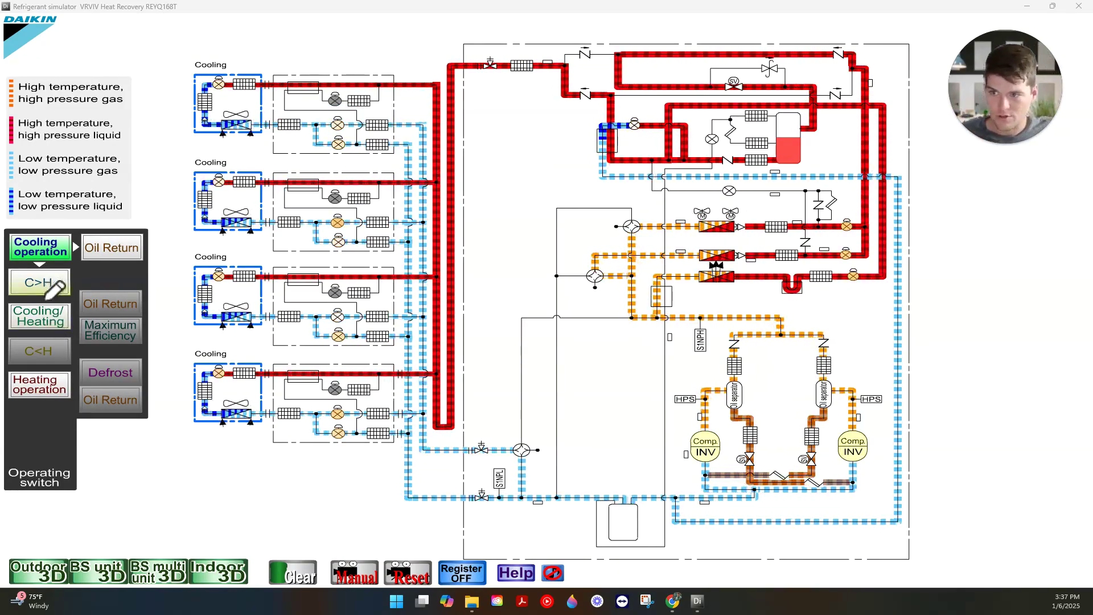
pyautogui.click(21, 331)
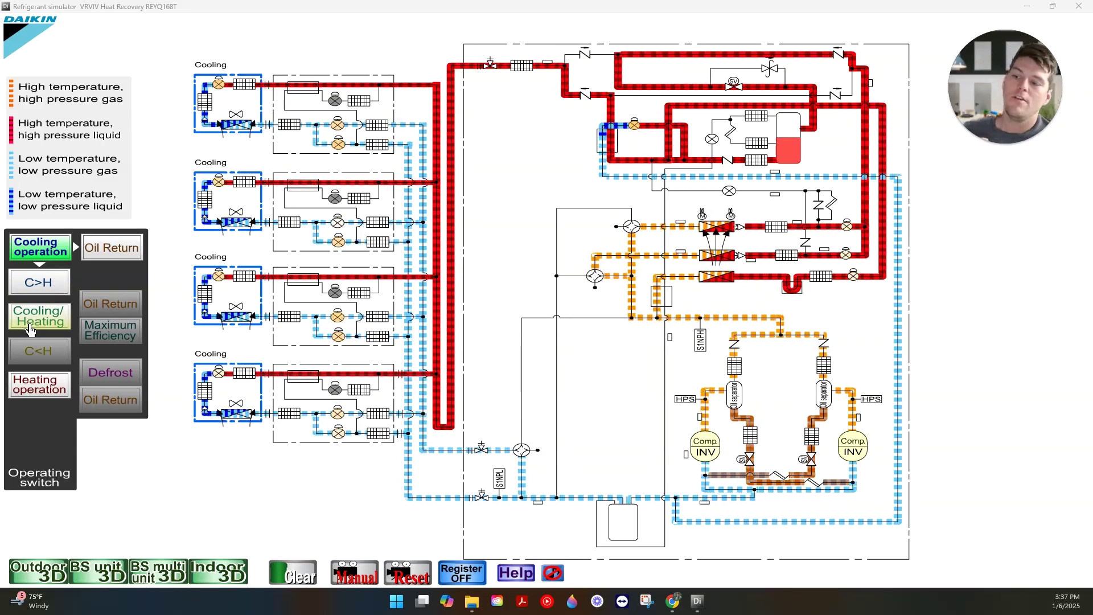
pyautogui.click(38, 384)
pyautogui.click(36, 420)
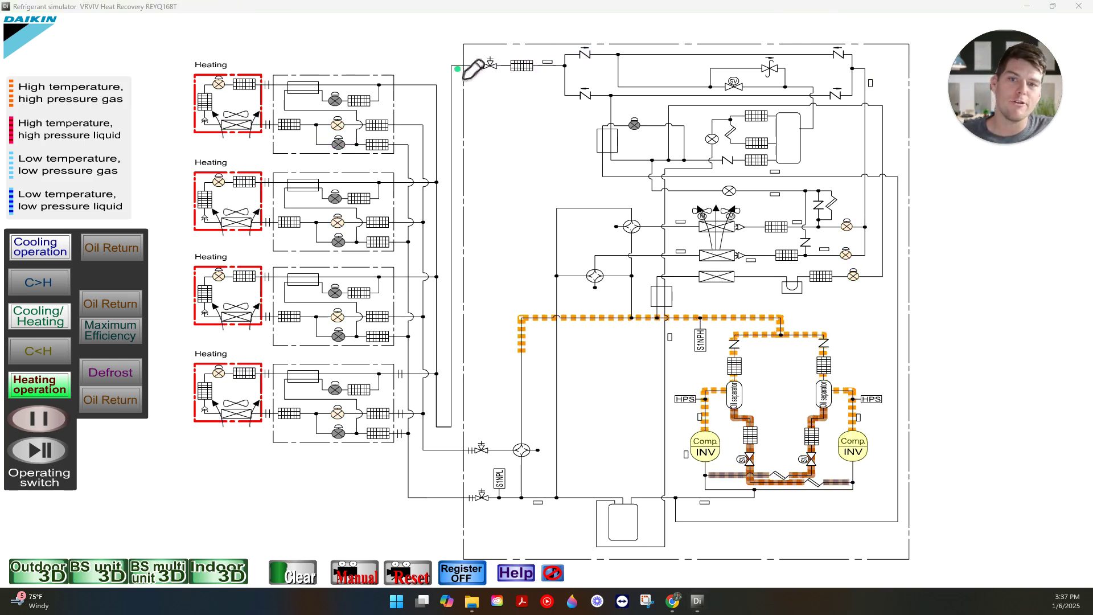
# Trace the hot-gas route along the top outdoor piping with the pen, then clear the marks
pyautogui.moveTo(456, 68)
pyautogui.mouseDown()
pyautogui.moveTo(725, 83)
pyautogui.moveTo(714, 170)
pyautogui.moveTo(622, 175)
pyautogui.mouseUp()
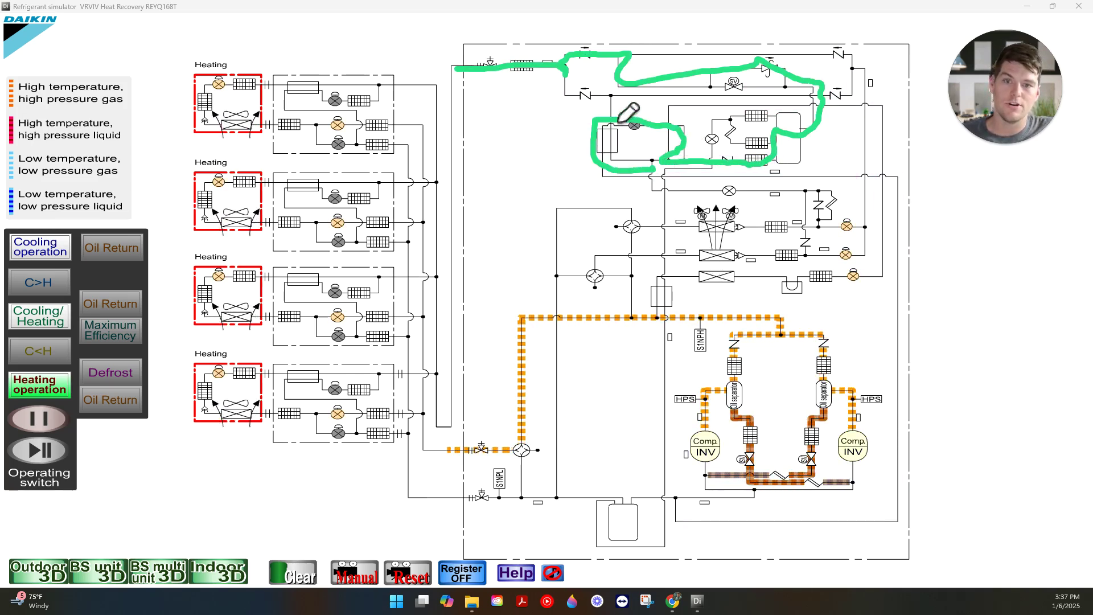
pyautogui.press('e')
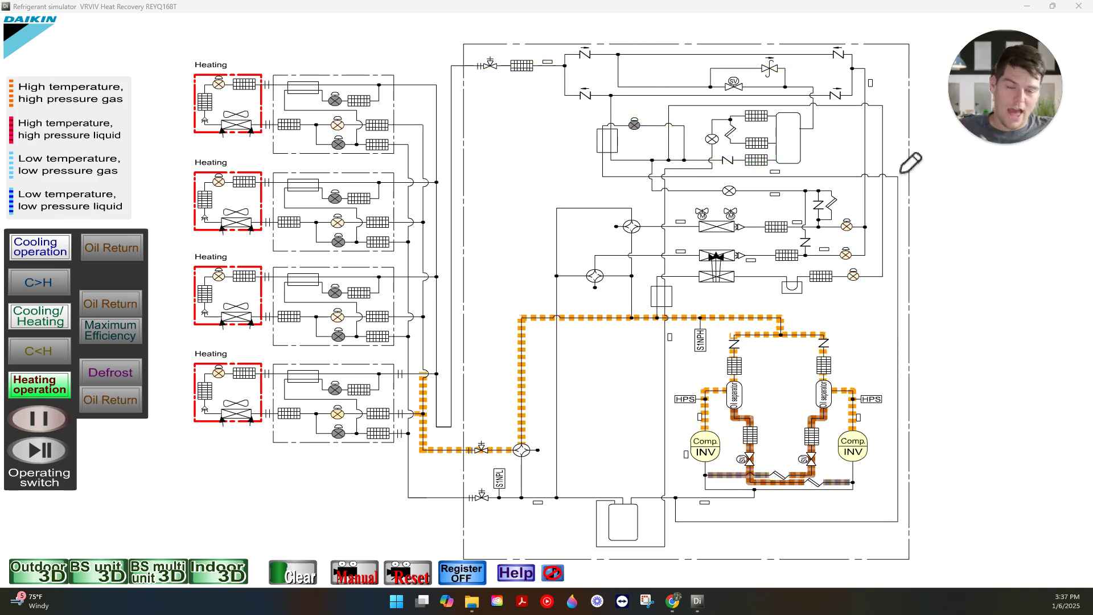